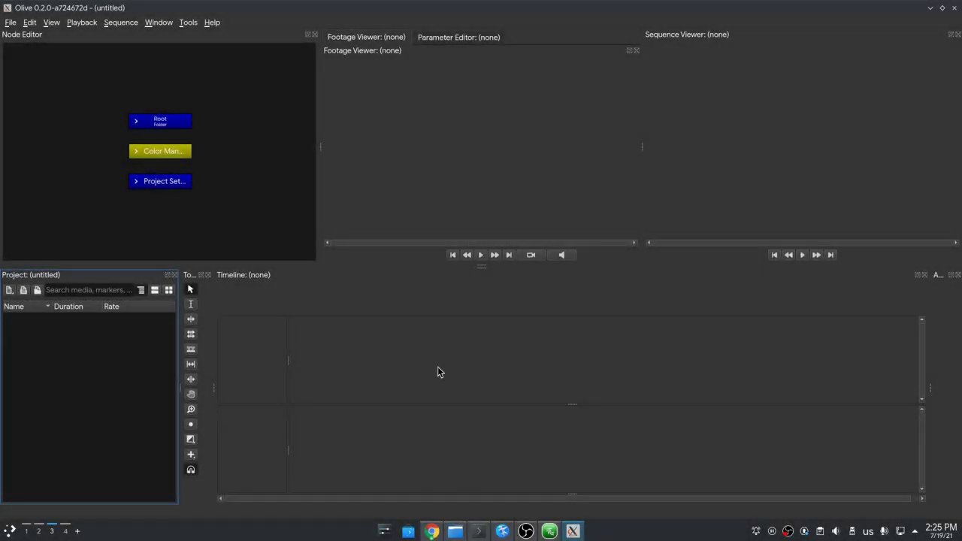
# Step: Select the 'Olive 0.2 Nightly Builds' heading on the Olive download page in Chrome
pyautogui.hotkey('alt', 'Tab')
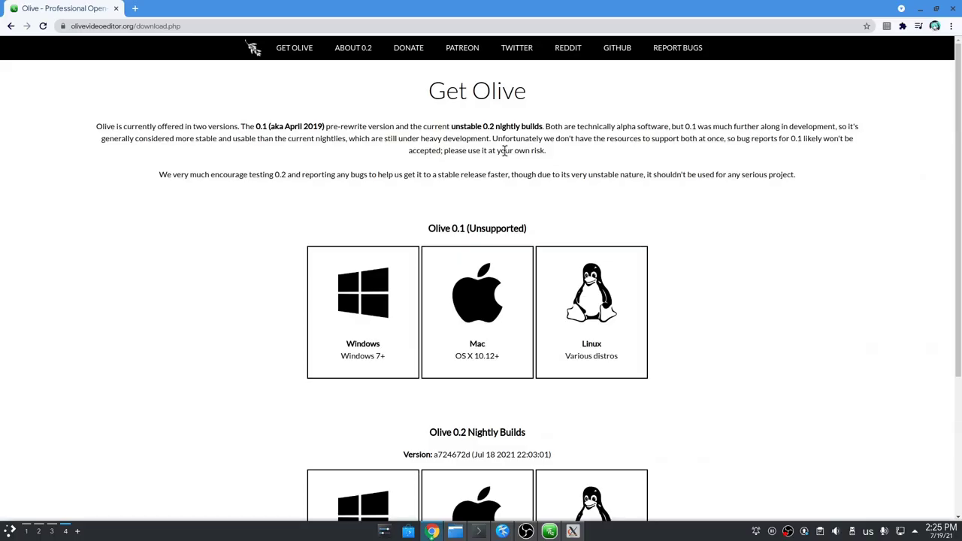
pyautogui.scroll(-3, 664, 221)
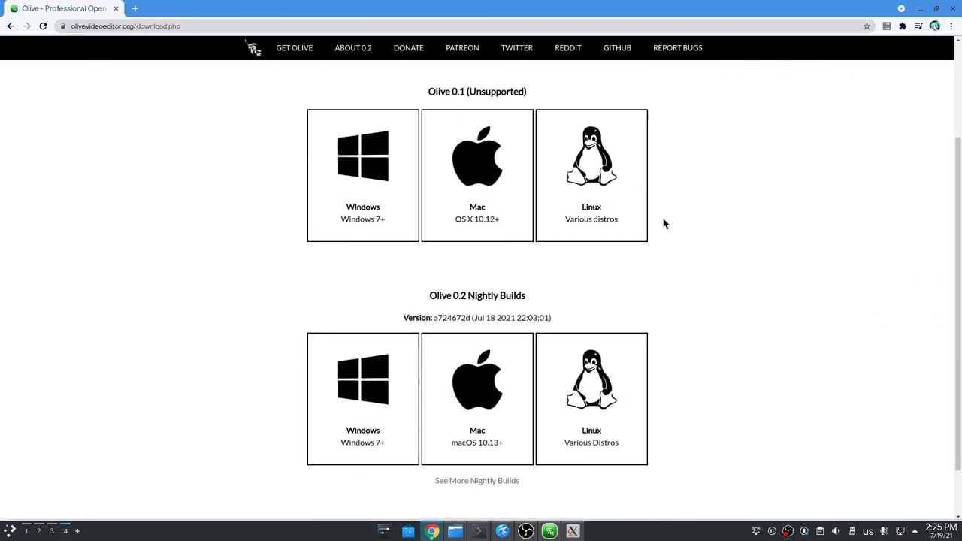
pyautogui.doubleClick(515, 233)
pyautogui.click(552, 225)
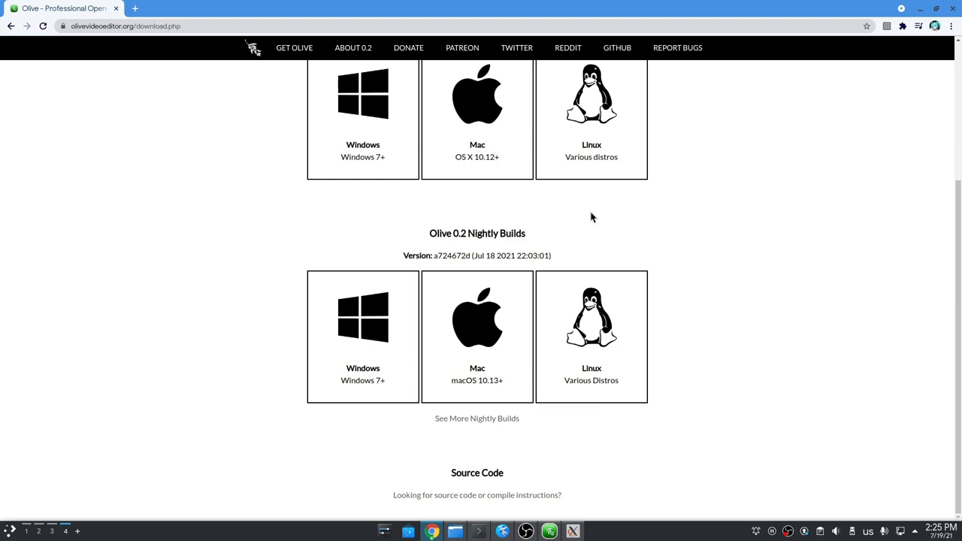
pyautogui.tripleClick(523, 233)
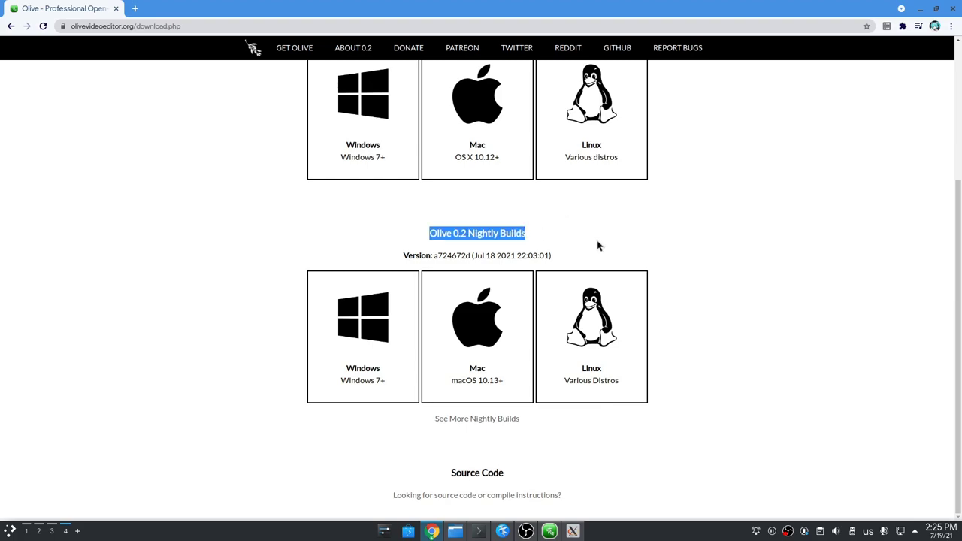
pyautogui.hotkey('alt', 'Tab')
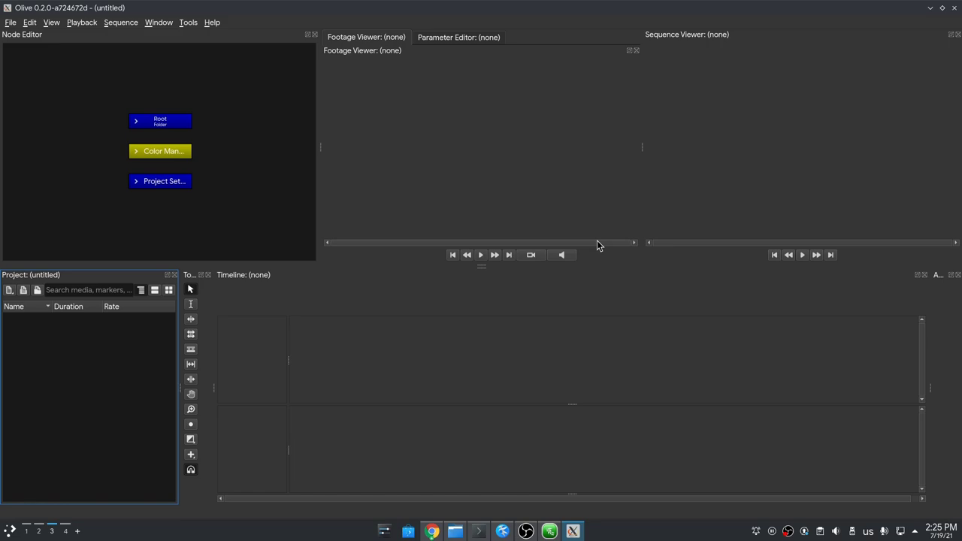
# Step: Create Sequence 1 with default settings and draw a Solid clip on Video 1
pyautogui.hotkey('ctrl', 'shift', 'n')
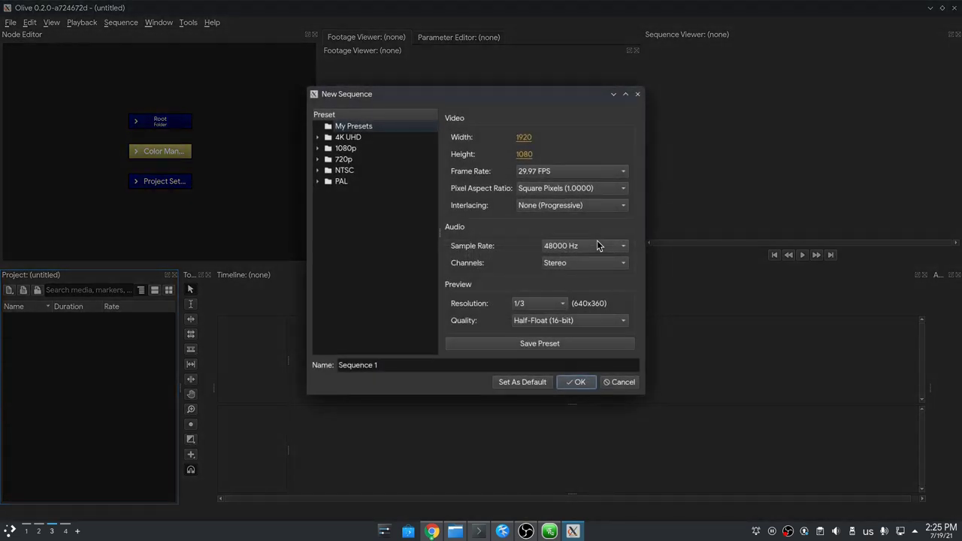
pyautogui.click(575, 382)
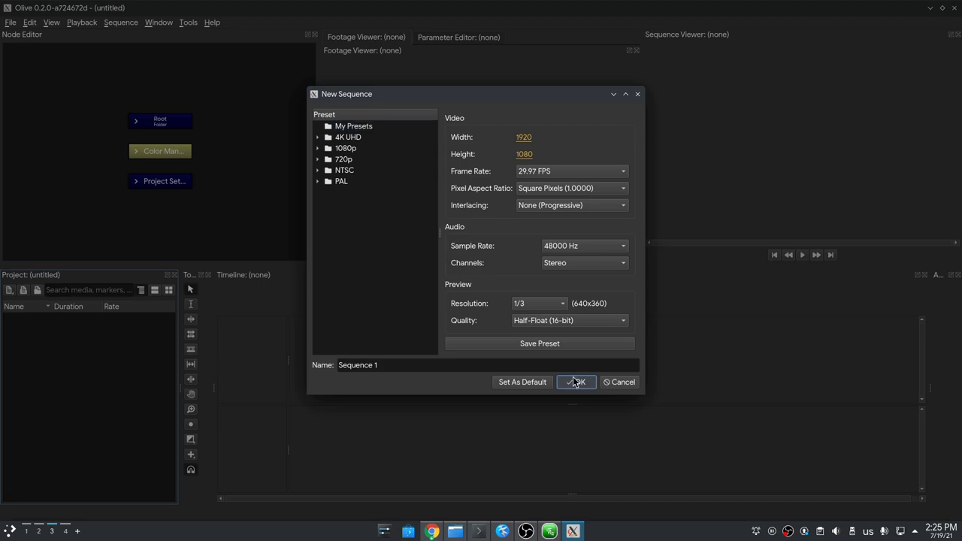
pyautogui.click(190, 454)
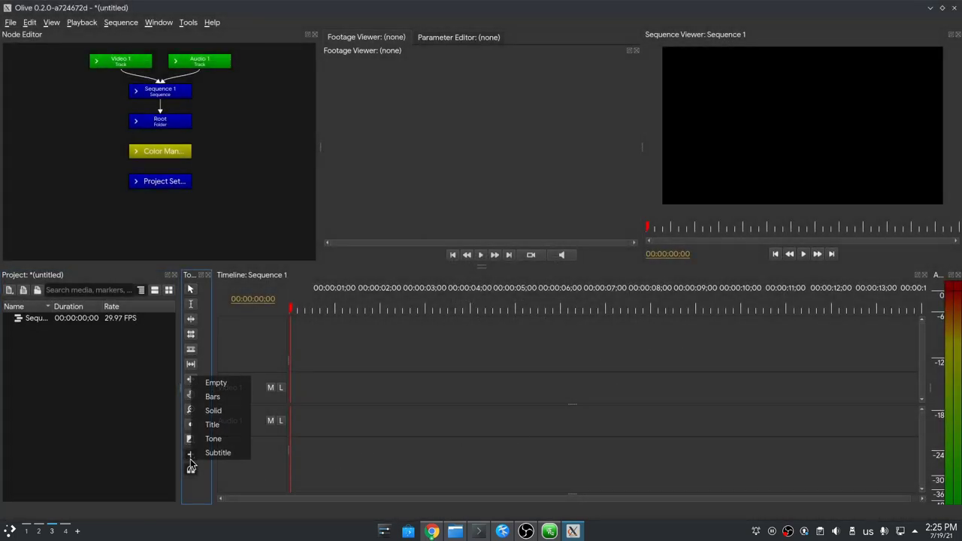
pyautogui.click(213, 411)
pyautogui.moveTo(301, 398); pyautogui.dragTo(467, 399)
# Step: Inspect the second Solid clip's nodes, then select both Solid clips on Video 1
pyautogui.click(437, 312)
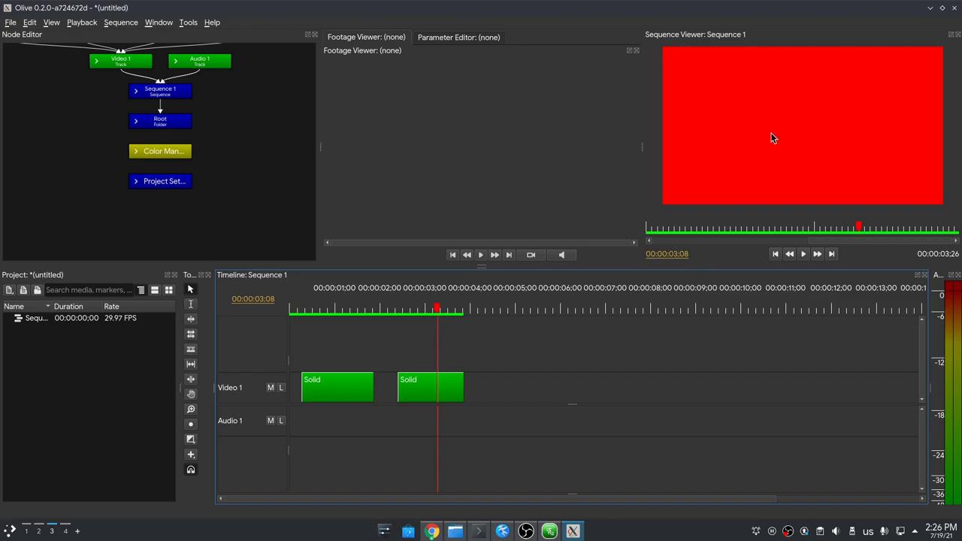
pyautogui.moveTo(269, 187); pyautogui.dragTo(243, 218)
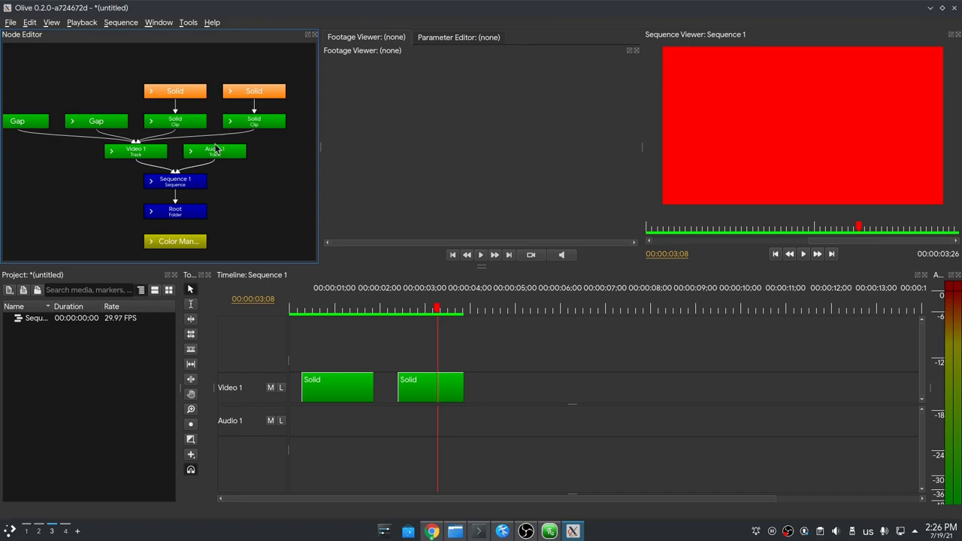
pyautogui.click(569, 398)
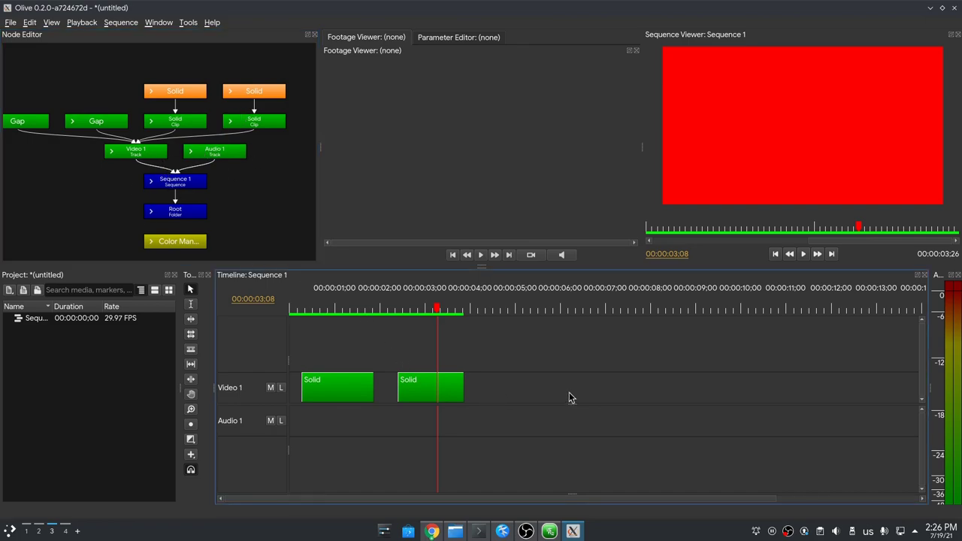
pyautogui.click(432, 391)
pyautogui.moveTo(528, 380); pyautogui.dragTo(340, 404)
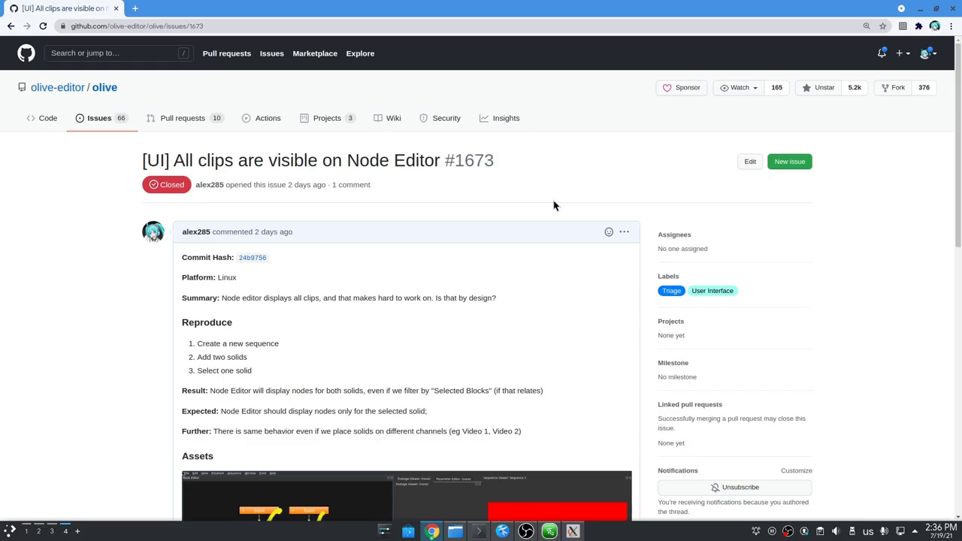
# Step: Highlight issue #1673's title and follow its comment link to NodeView Enhancements issue #1650
pyautogui.tripleClick(455, 164)
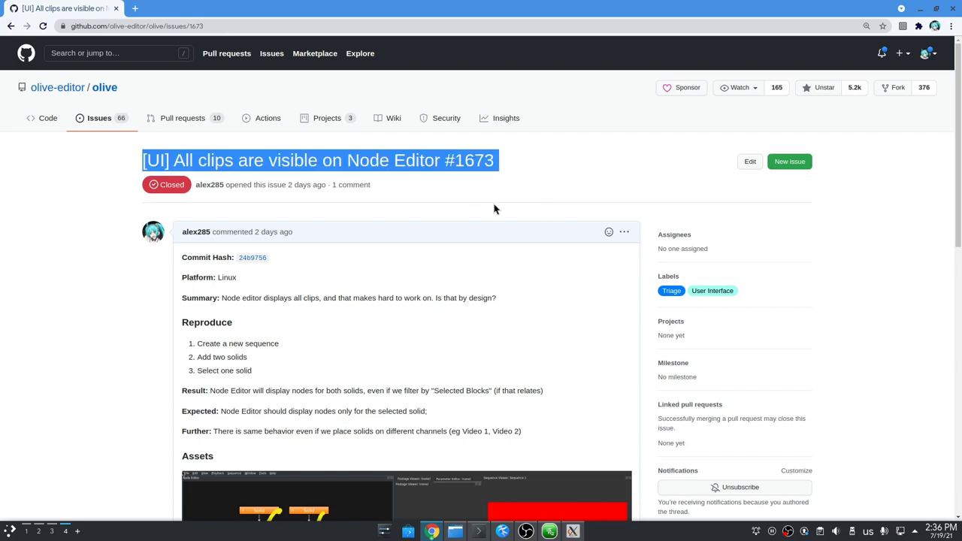
pyautogui.scroll(-5, 494, 209)
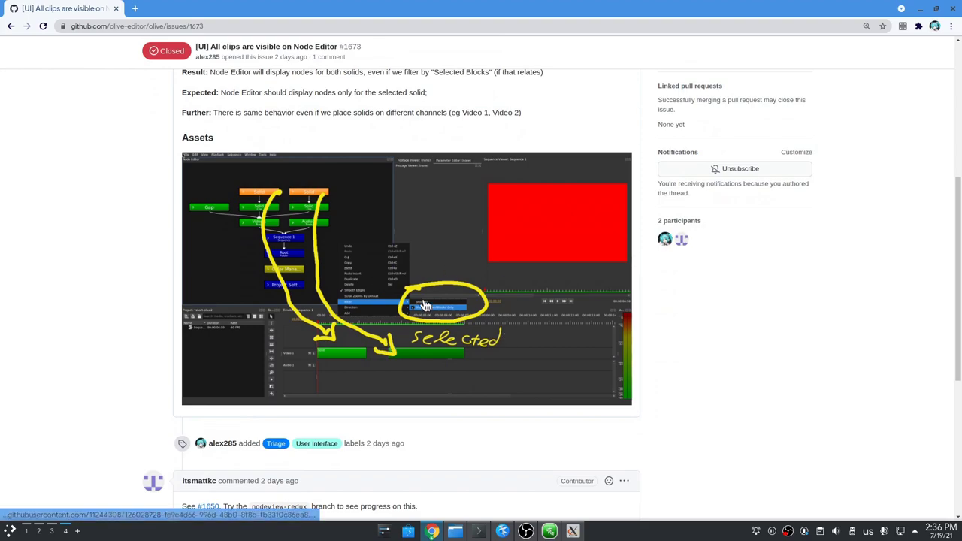
pyautogui.scroll(-2, 426, 303)
pyautogui.scroll(-2, 426, 303)
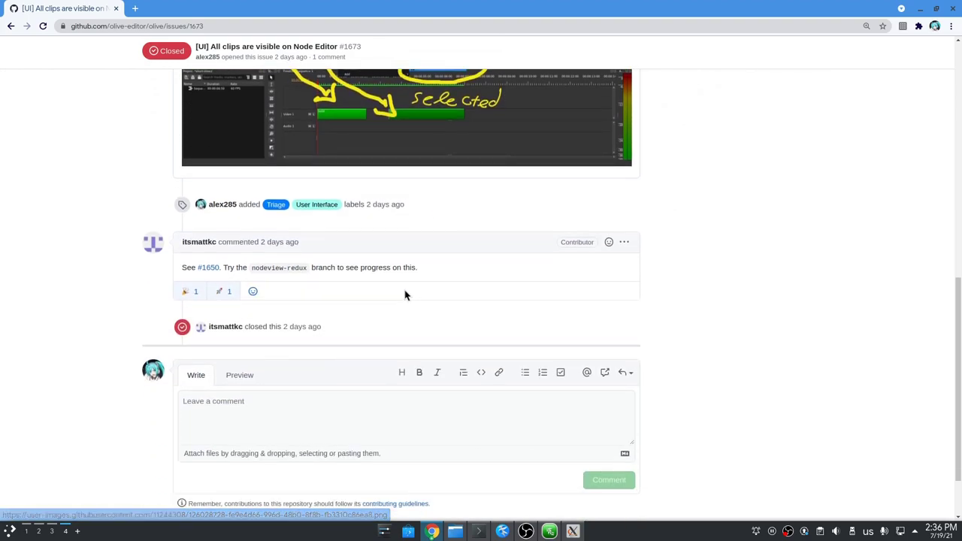
pyautogui.moveTo(212, 275)
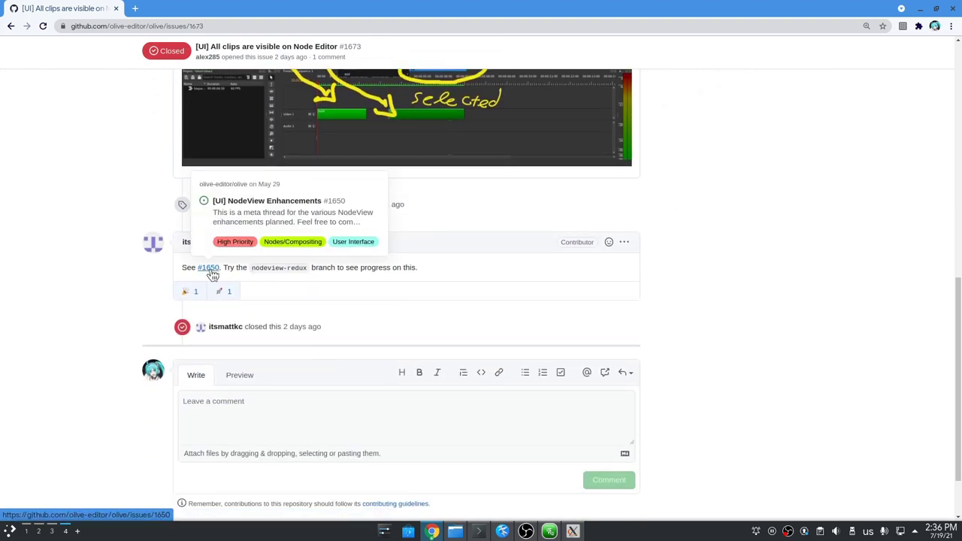
pyautogui.click(250, 203)
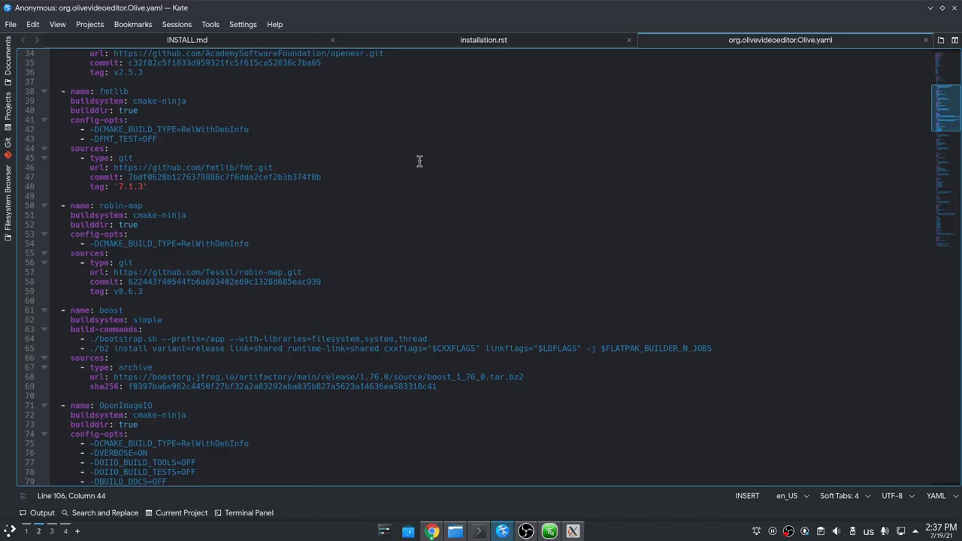
# Step: Scroll org.olivevideoeditor.Olive.yaml down to the boost, OpenImageIO and yaml-cpp modules
pyautogui.scroll(-4, 414, 165)
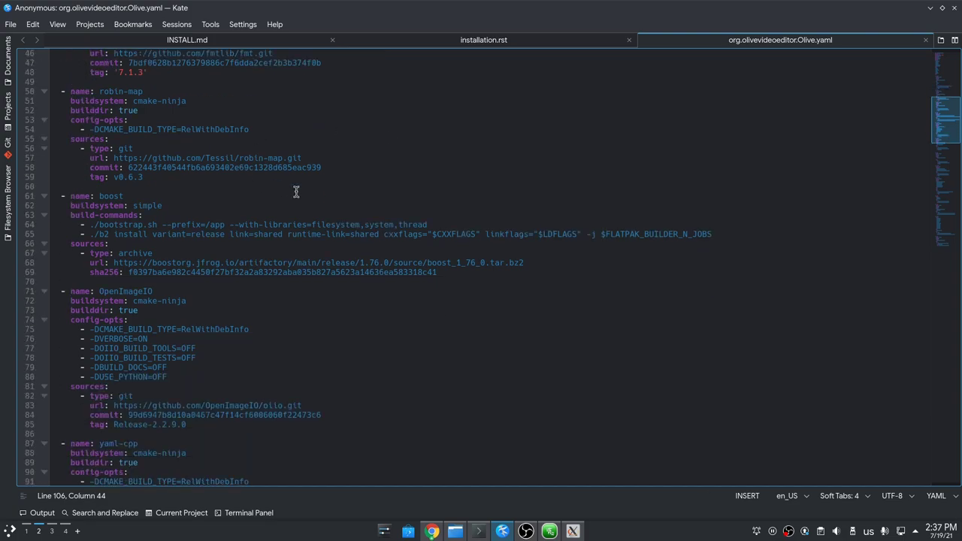
pyautogui.scroll(-3, 406, 185)
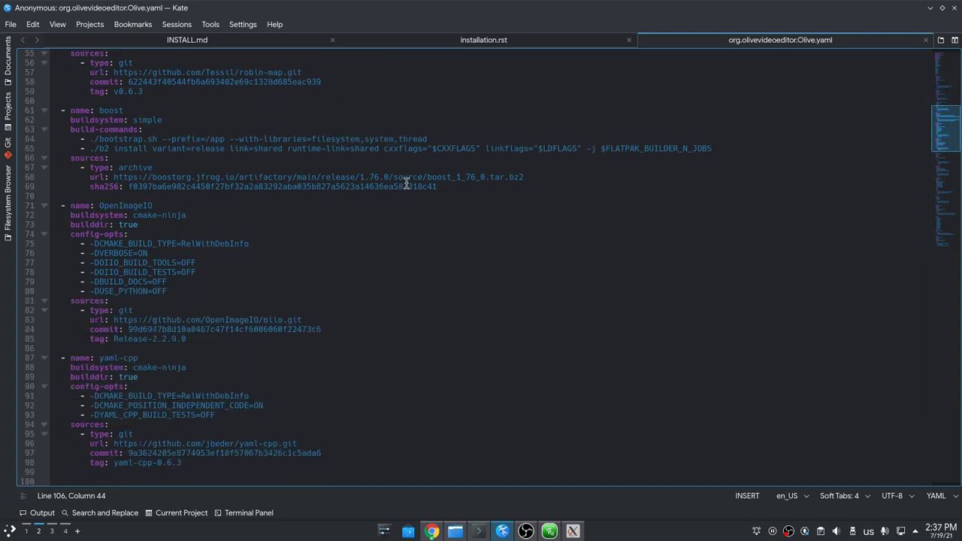
pyautogui.scroll(-5, 406, 184)
pyautogui.scroll(-5, 406, 183)
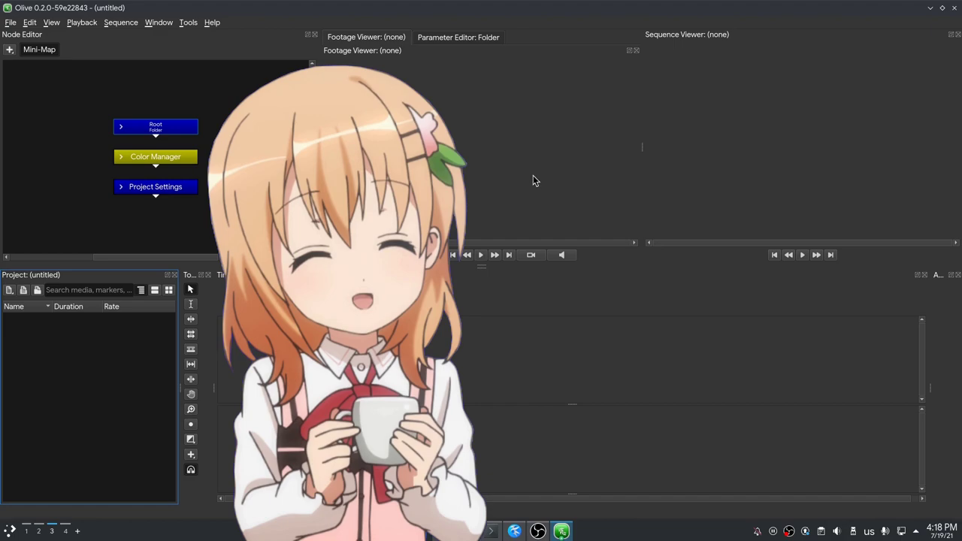
# Step: Create Sequence 1 with default settings and draw a Solid clip across Video 1
pyautogui.hotkey('ctrl', 'n')
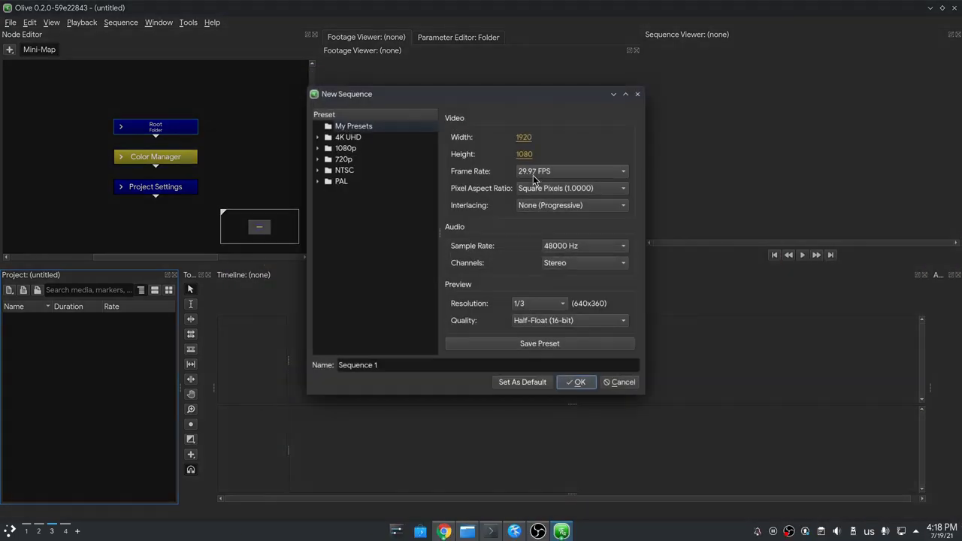
pyautogui.click(577, 382)
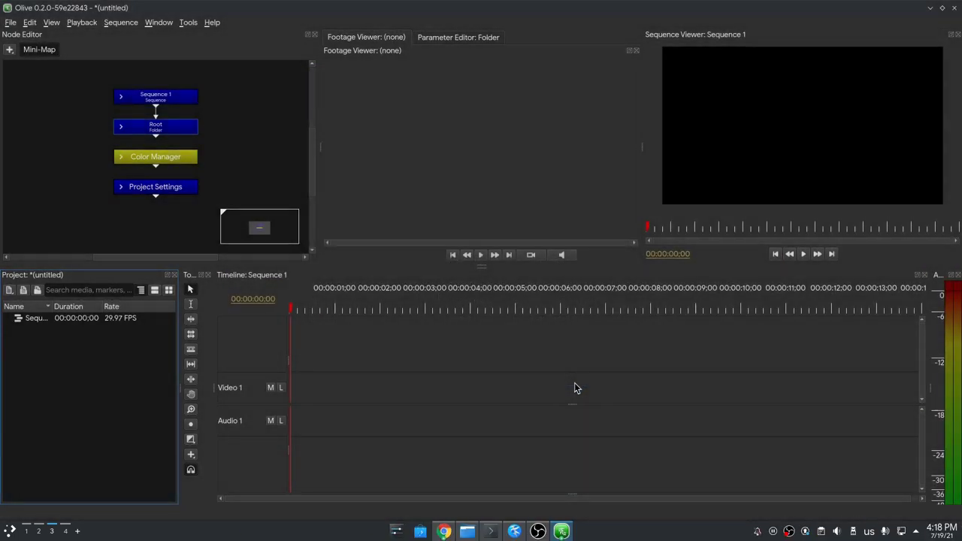
pyautogui.click(187, 456)
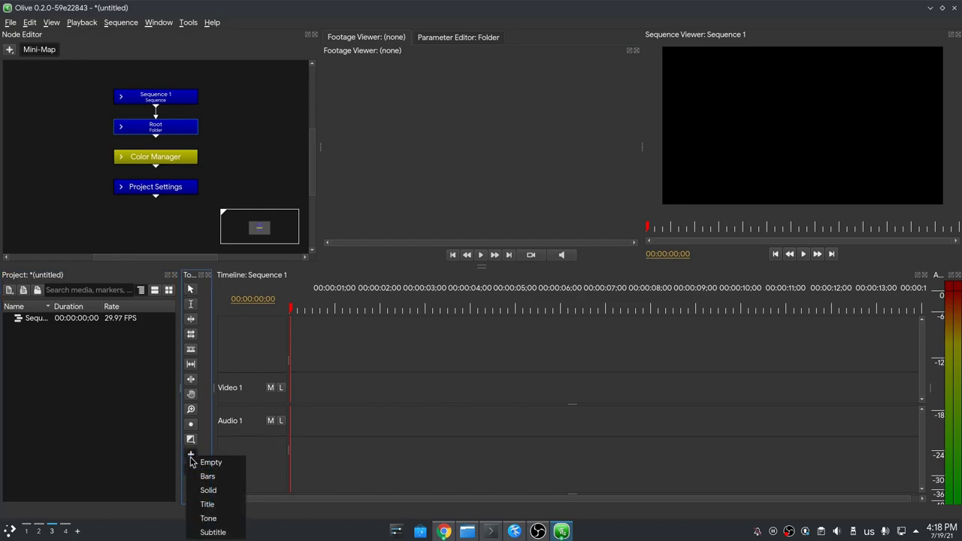
pyautogui.click(208, 490)
pyautogui.moveTo(316, 397); pyautogui.dragTo(570, 400)
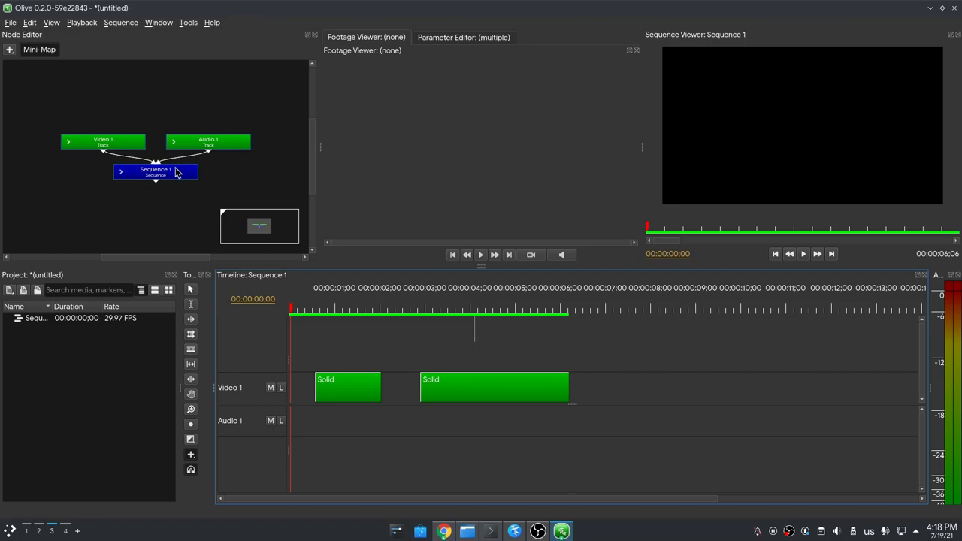
# Step: Copy a Solid clip onto a new Video 2 track, preview 00:00:04:21, and select that clip
pyautogui.click(449, 385)
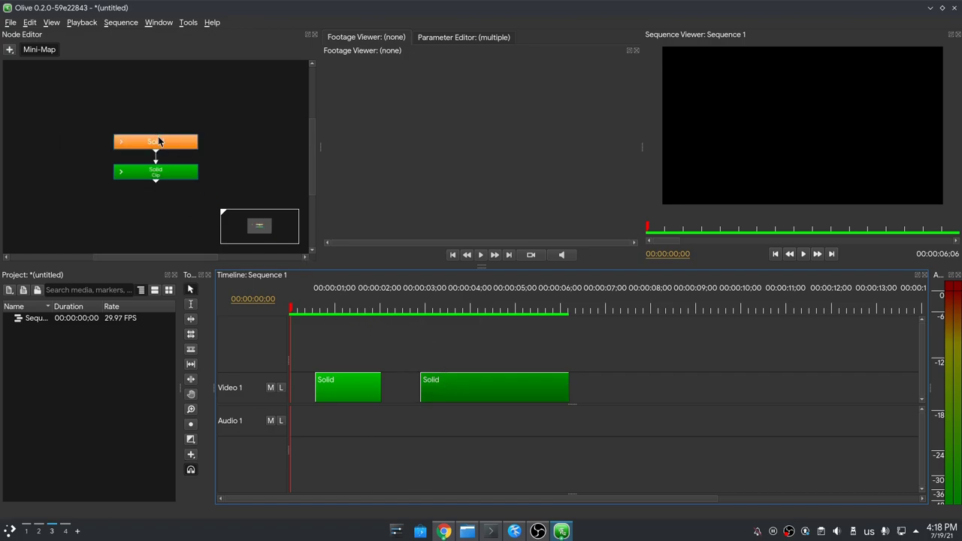
pyautogui.moveTo(348, 386); pyautogui.dragTo(500, 352)
pyautogui.moveTo(645, 338); pyautogui.dragTo(505, 406)
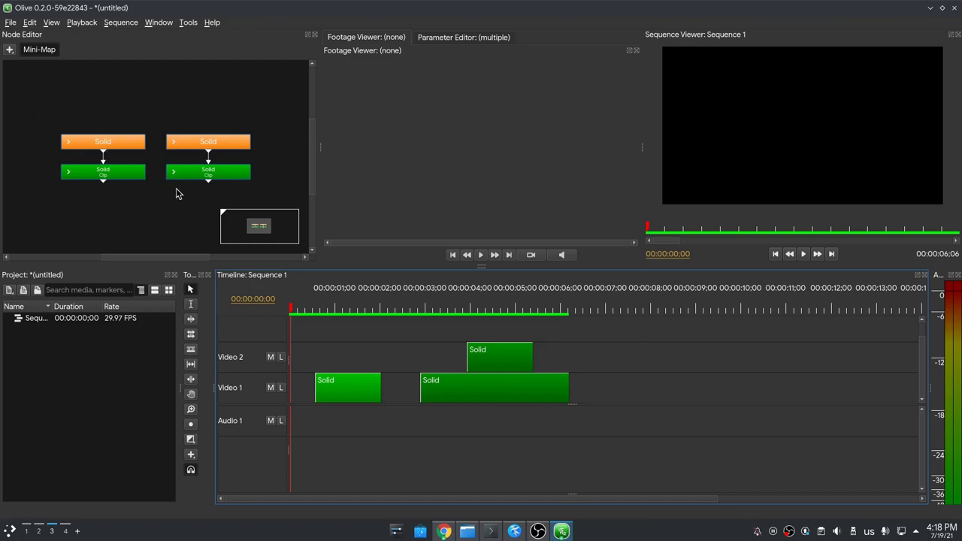
pyautogui.click(503, 309)
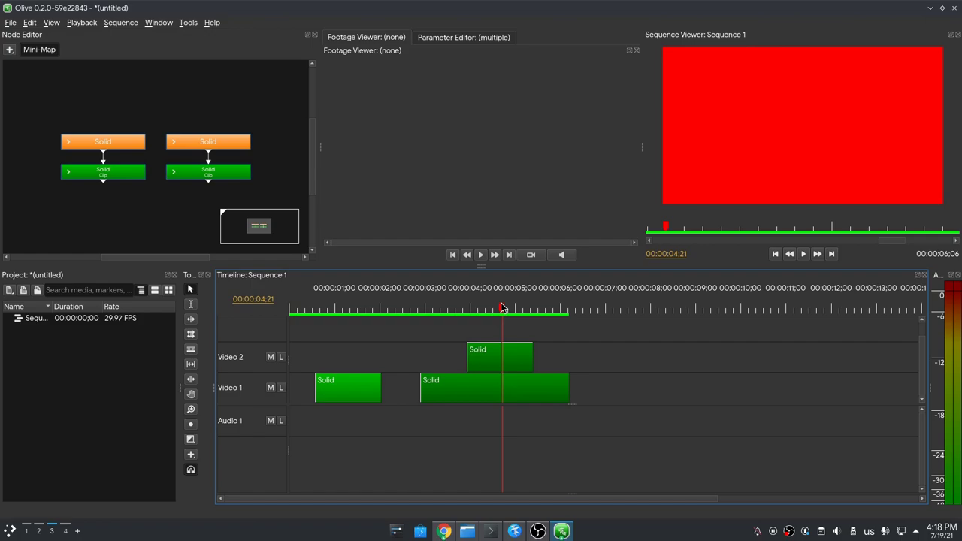
pyautogui.click(516, 330)
pyautogui.click(510, 363)
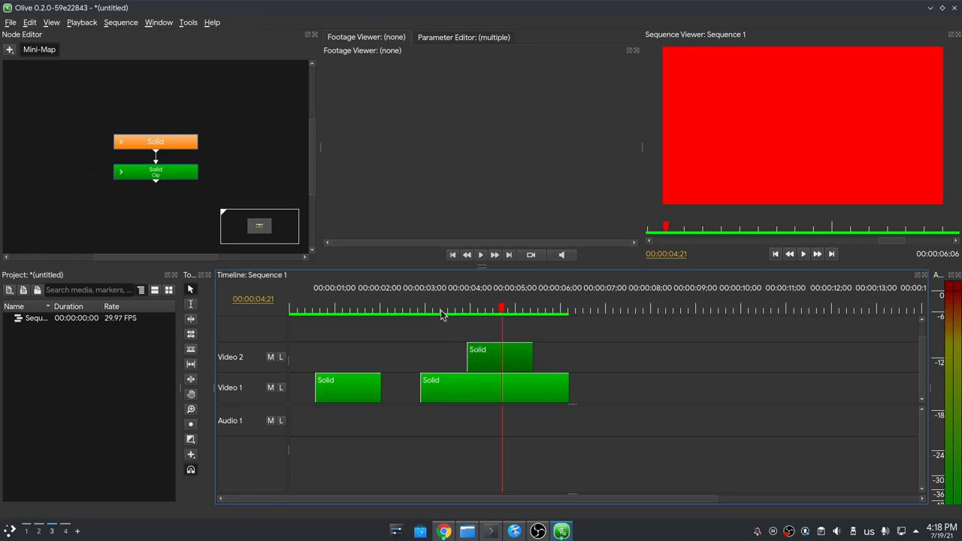
# Step: Maximize the node graph and add a Distort > Transform node beside the Solid node
pyautogui.press('`')
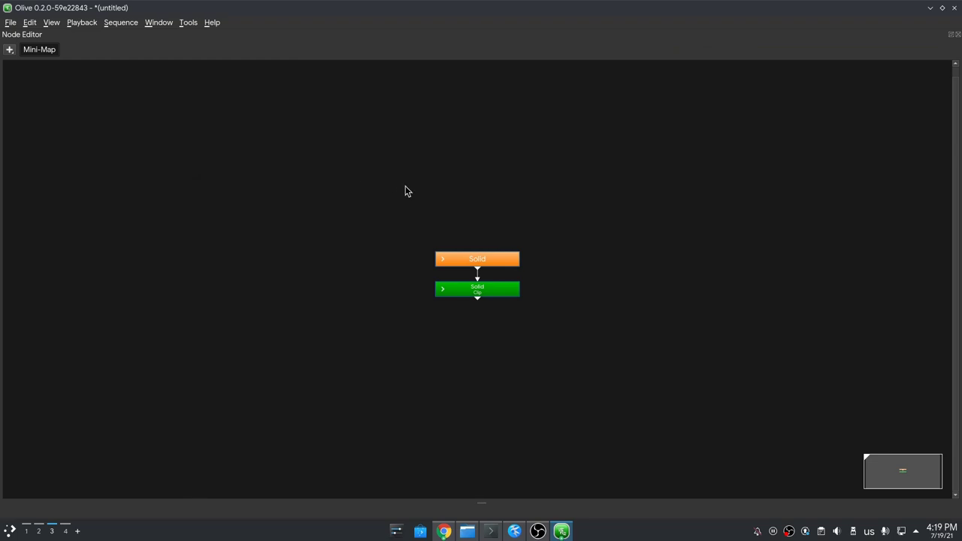
pyautogui.moveTo(473, 259); pyautogui.dragTo(302, 160)
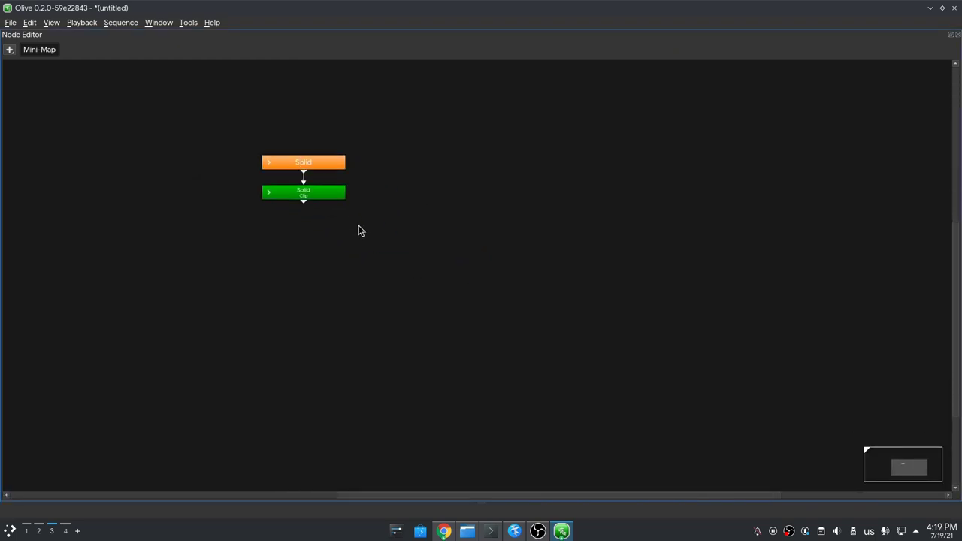
pyautogui.moveTo(323, 198); pyautogui.dragTo(366, 271)
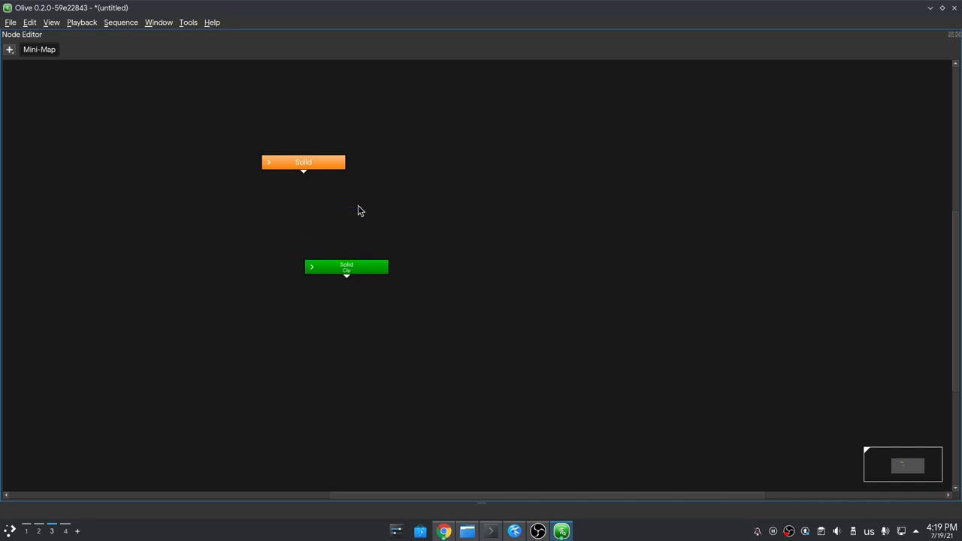
pyautogui.rightClick(450, 183)
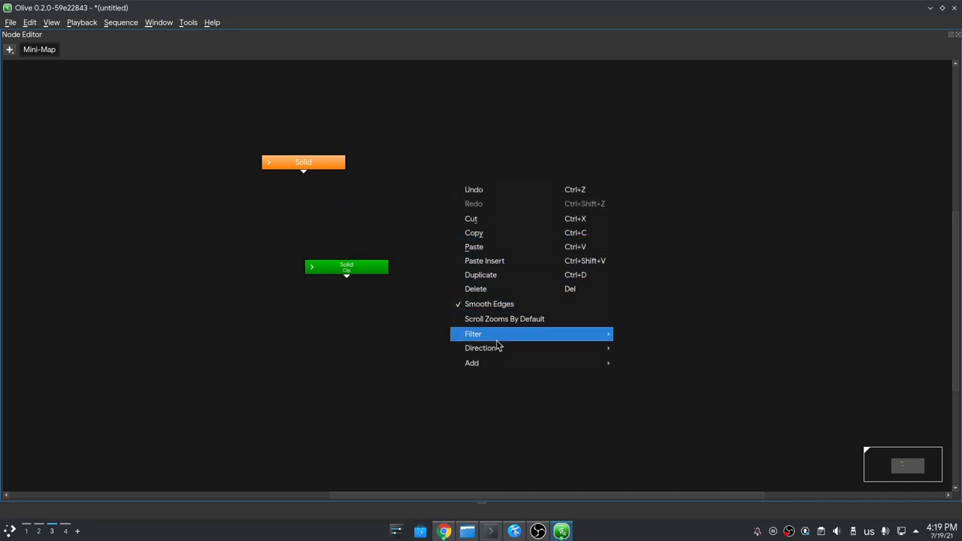
pyautogui.moveTo(501, 365)
pyautogui.moveTo(632, 378)
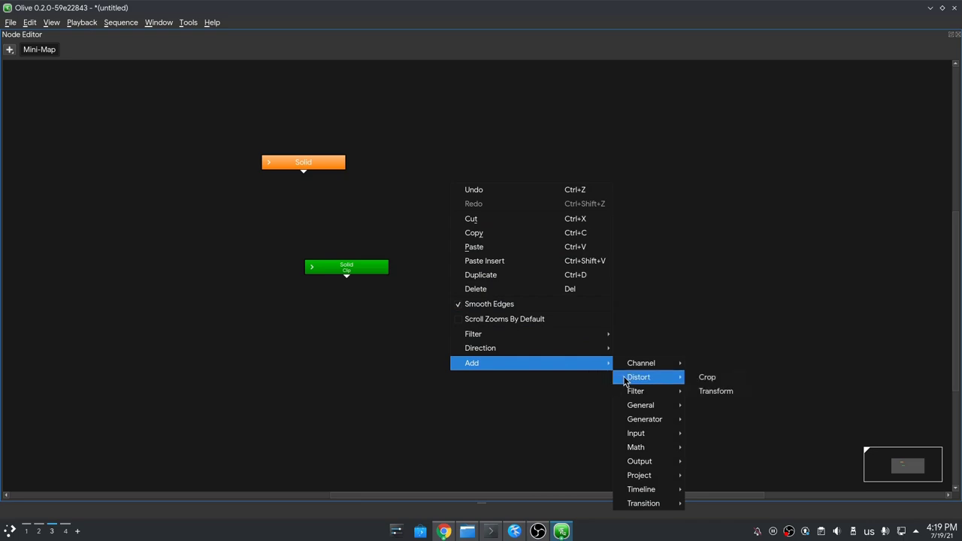
pyautogui.click(725, 390)
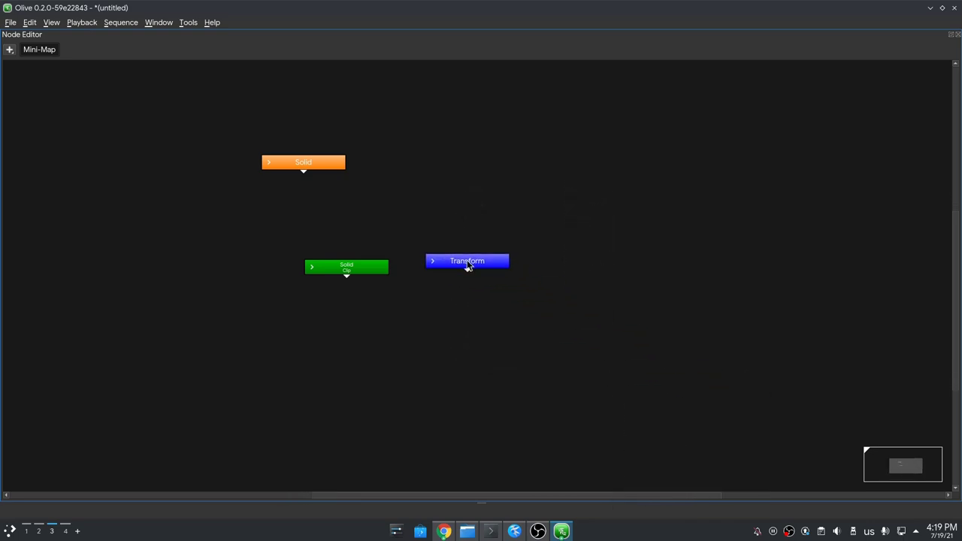
pyautogui.click(384, 209)
pyautogui.moveTo(406, 209); pyautogui.dragTo(490, 173)
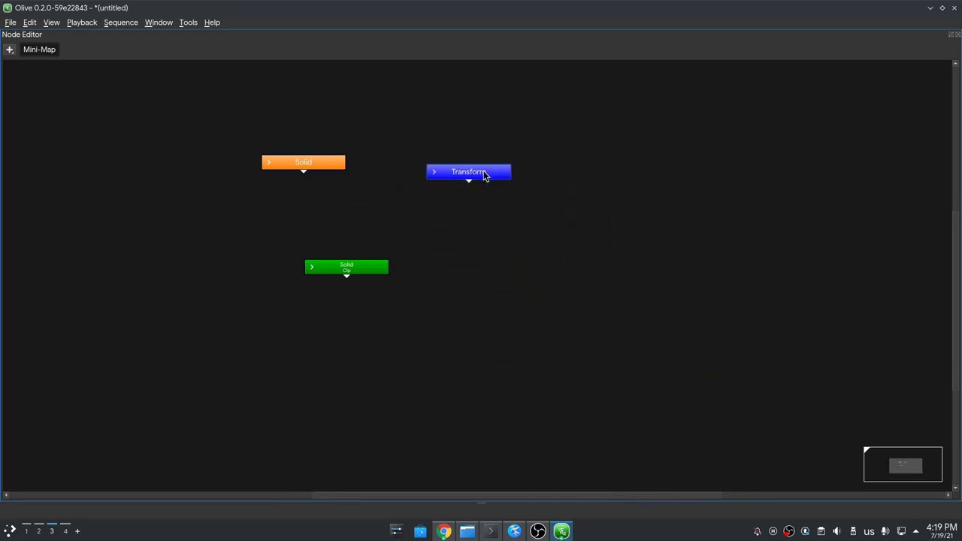
# Step: Connect Solid to Transform's Texture, and Transform's output to the Solid clip's Buffer input
pyautogui.click(268, 163)
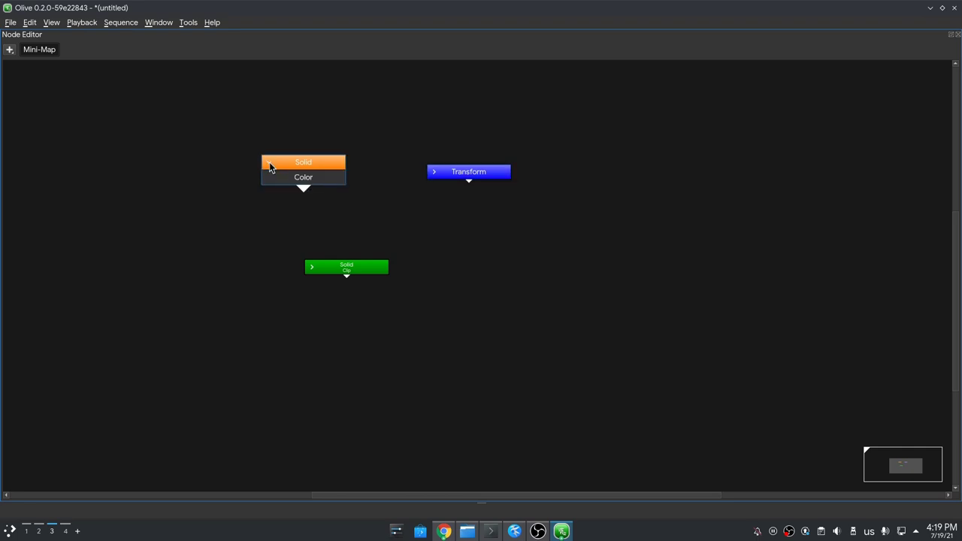
pyautogui.click(435, 173)
pyautogui.moveTo(285, 180); pyautogui.dragTo(434, 276)
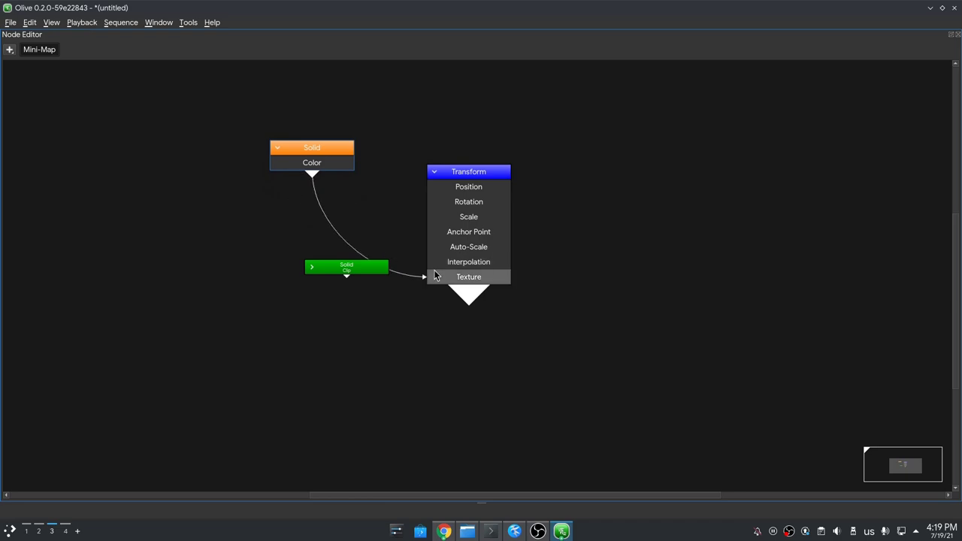
pyautogui.moveTo(347, 267); pyautogui.dragTo(202, 291)
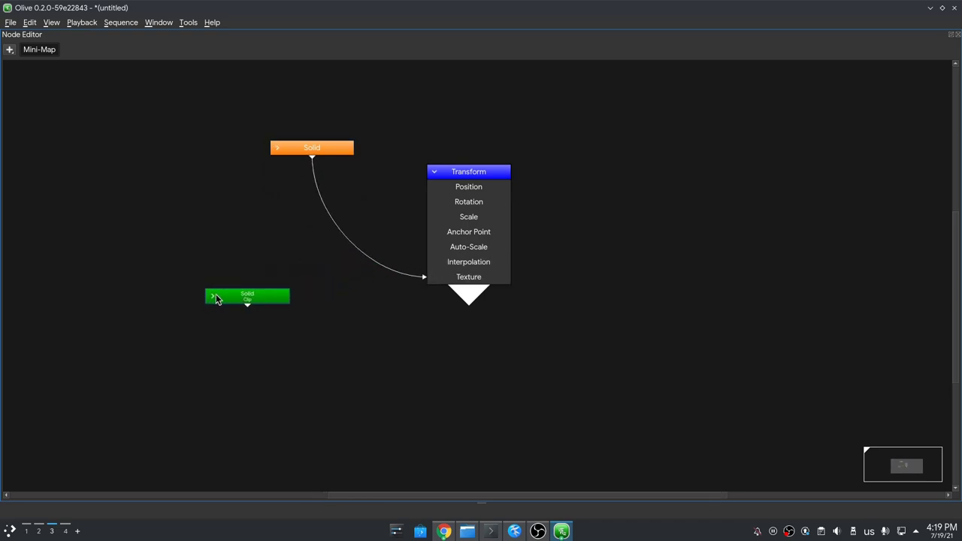
pyautogui.click(212, 294)
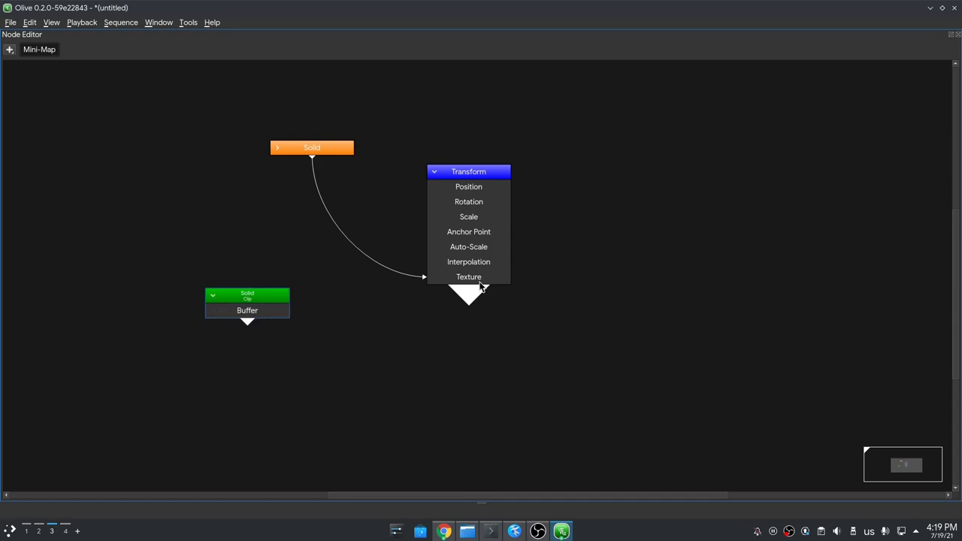
pyautogui.moveTo(474, 306); pyautogui.dragTo(264, 317)
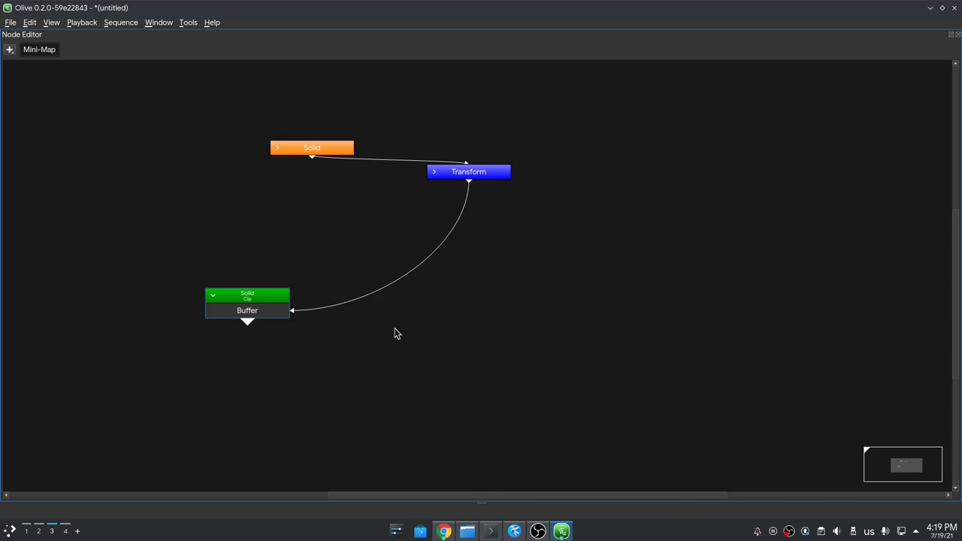
pyautogui.press('`')
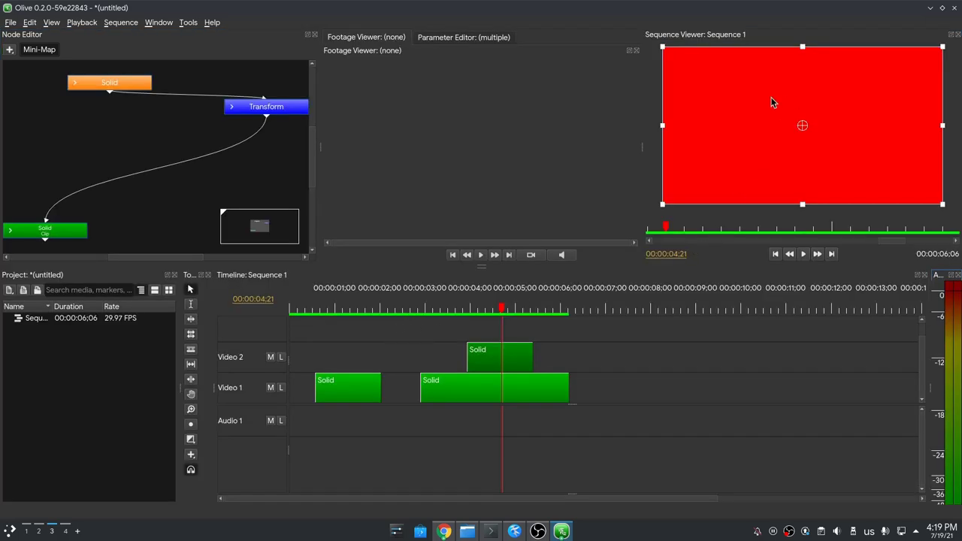
# Step: Set the Video 2 Solid's colour to light blue in the Parameter Editor
pyautogui.click(477, 37)
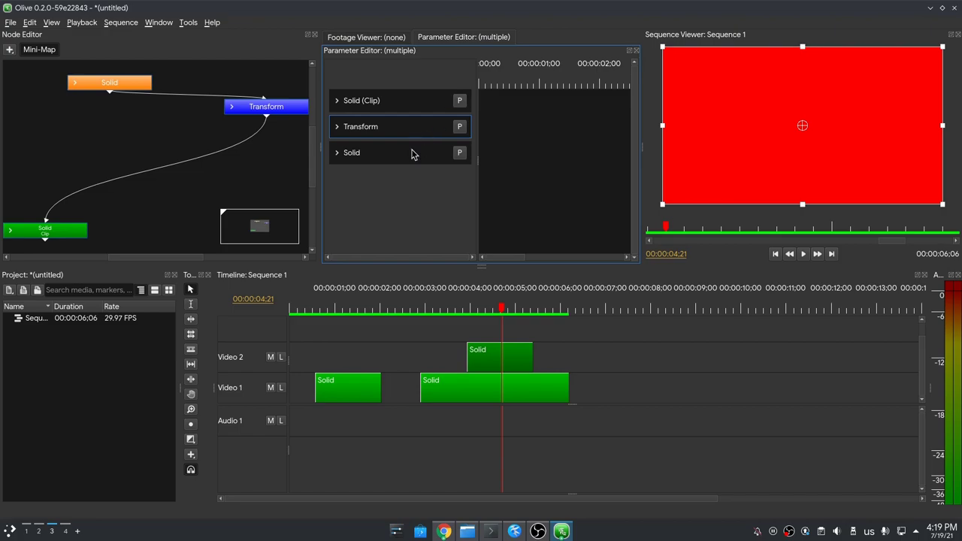
pyautogui.click(337, 153)
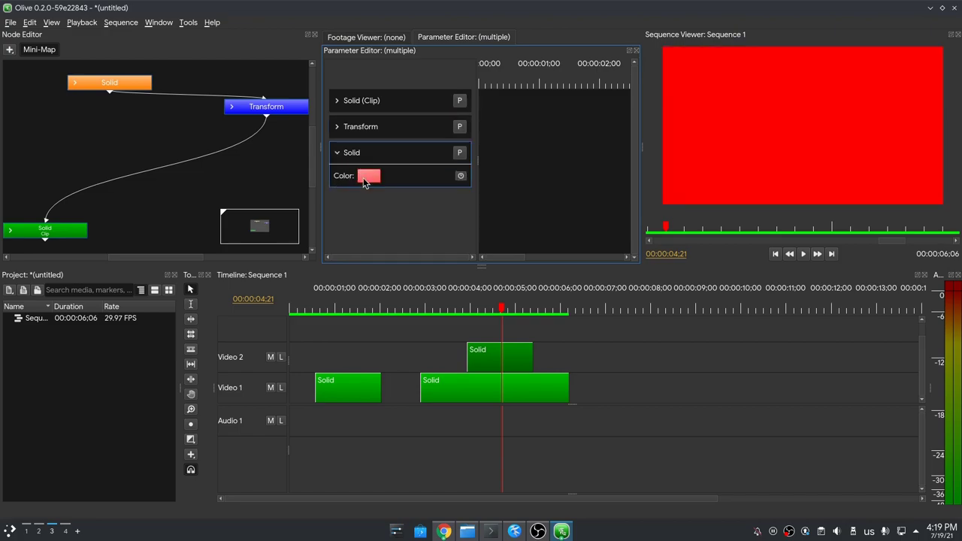
pyautogui.click(363, 177)
pyautogui.moveTo(368, 207); pyautogui.dragTo(424, 268)
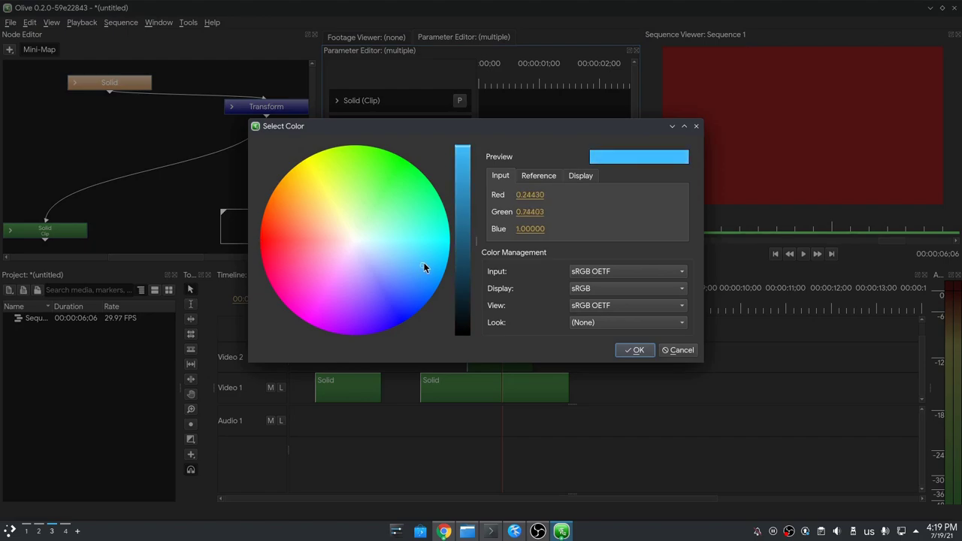
pyautogui.click(629, 348)
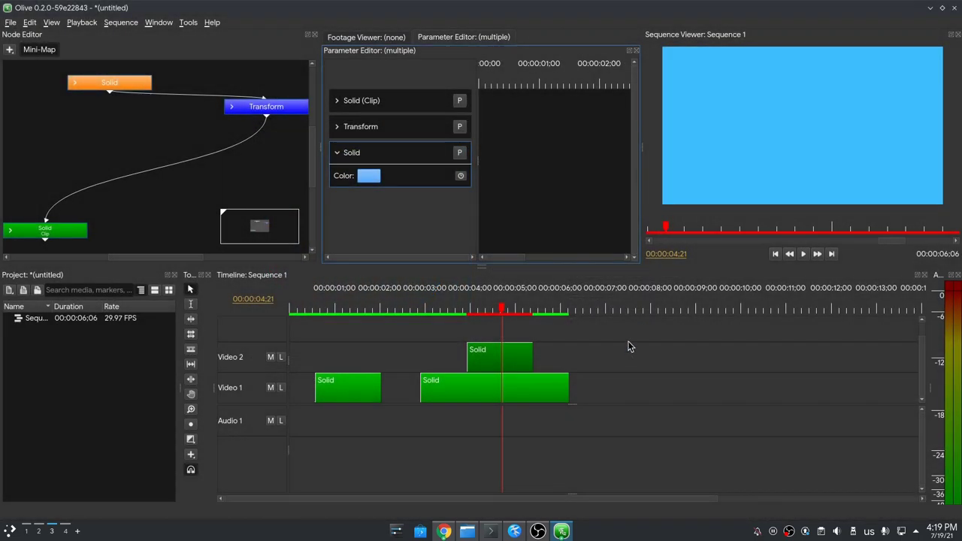
# Step: Scale the blue solid down with the Transform handles and nudge it slightly left and up
pyautogui.click(412, 134)
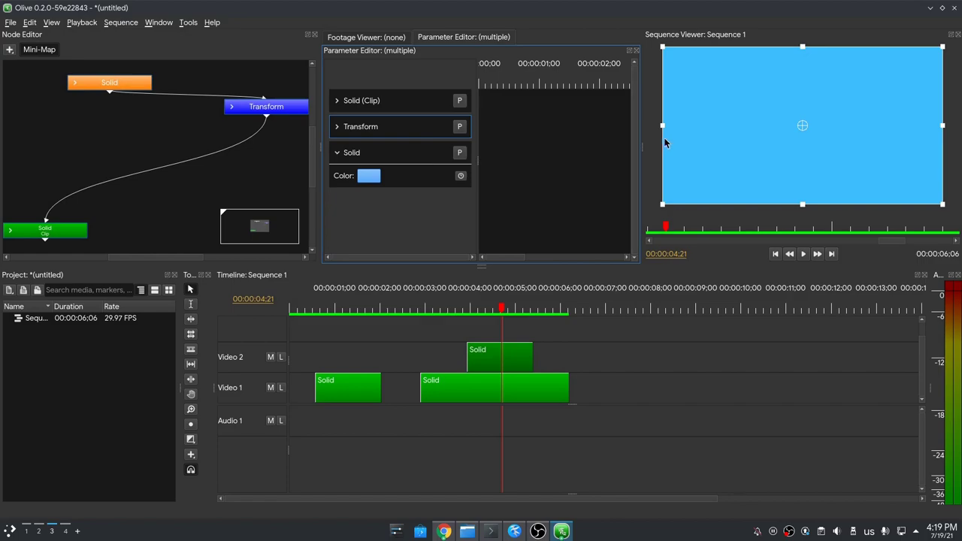
pyautogui.moveTo(665, 51); pyautogui.dragTo(729, 106)
pyautogui.moveTo(838, 141); pyautogui.dragTo(813, 142)
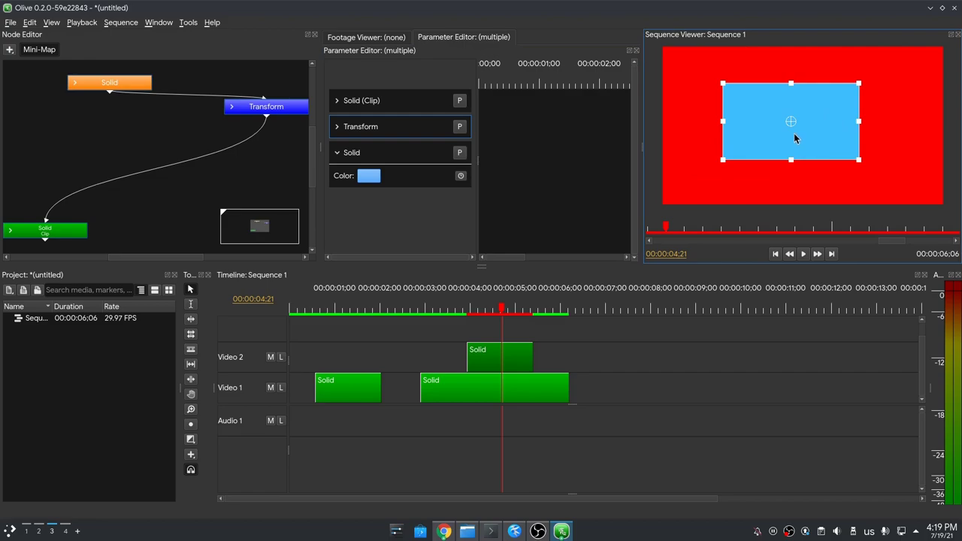